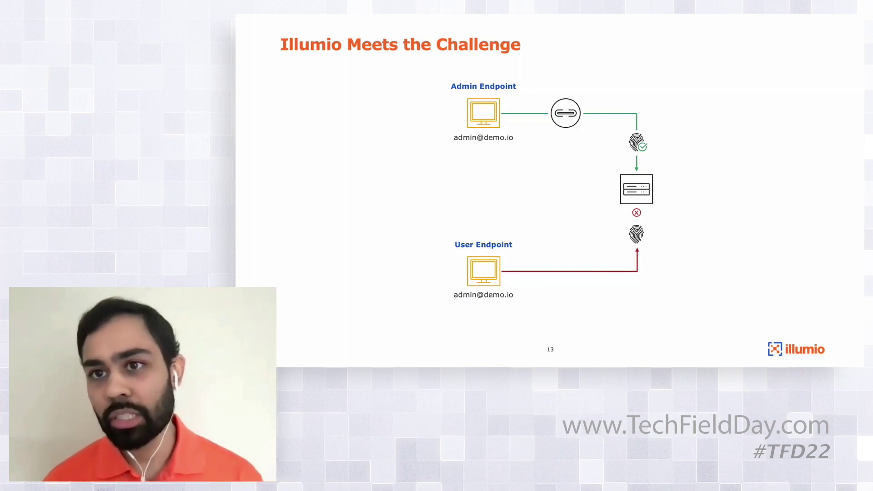
pyautogui.press('Right')
pyautogui.press('Right')
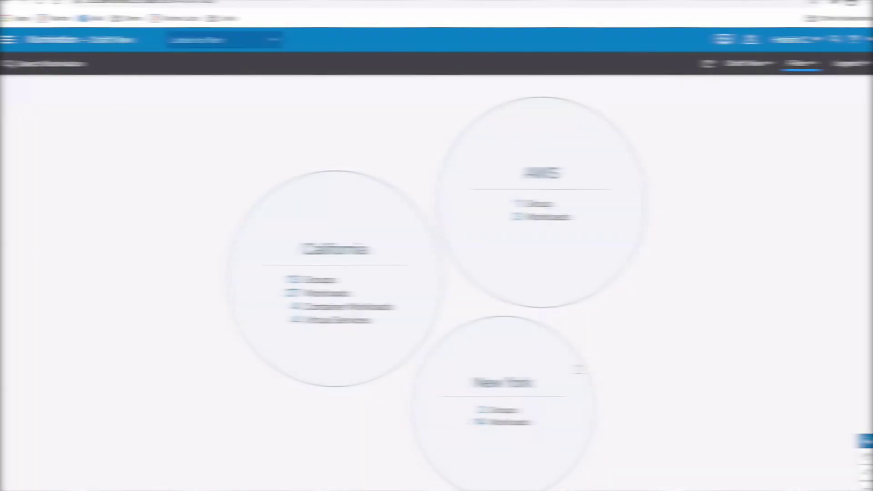
# Open the California location on the Illumination map to view its groups
pyautogui.moveTo(580, 372)
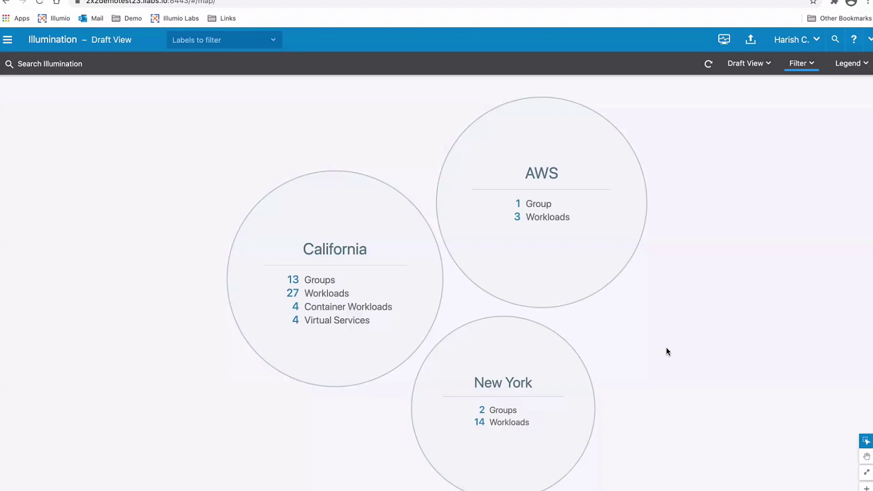
pyautogui.doubleClick(246, 288)
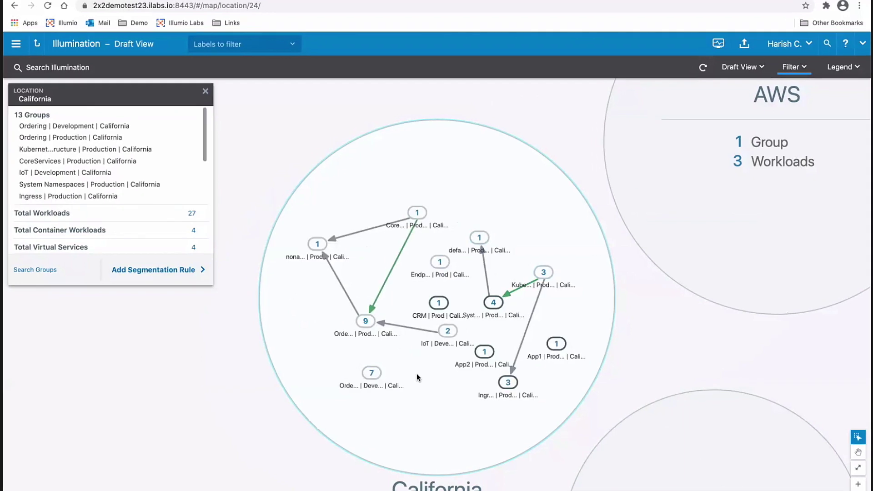
pyautogui.scroll(2, 416, 373)
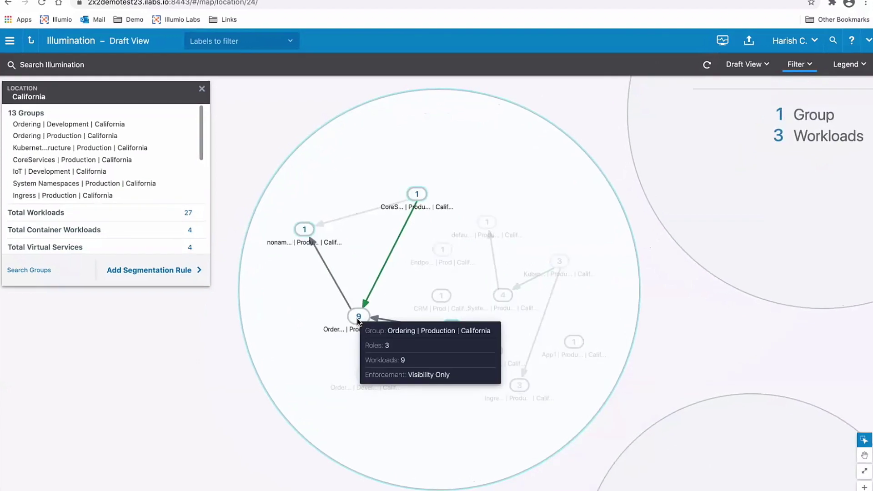
# Open the Ordering | Production | California group and examine the traffic links between its Web, Database and Processing roles
pyautogui.click(358, 319)
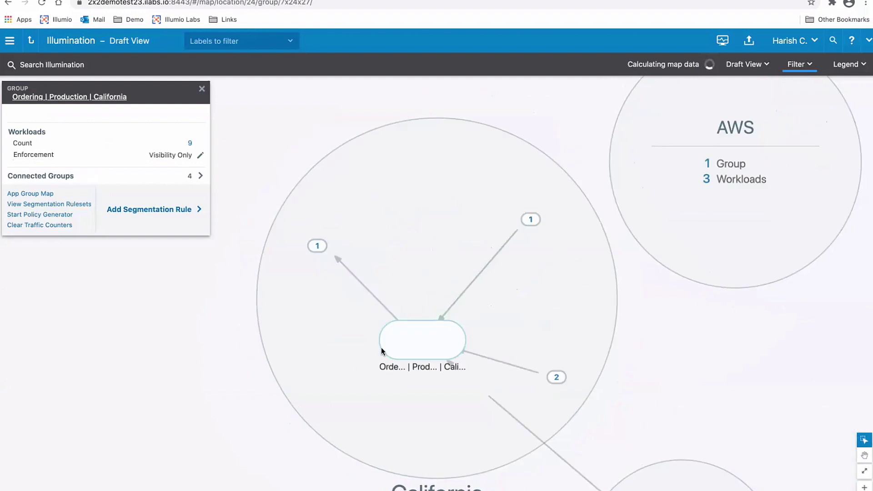
pyautogui.scroll(5, 382, 338)
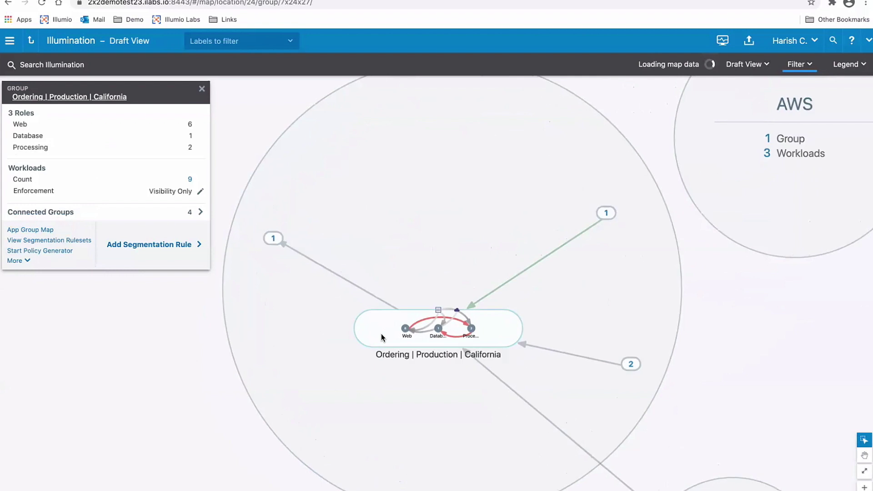
pyautogui.scroll(1, 382, 337)
pyautogui.scroll(2, 382, 337)
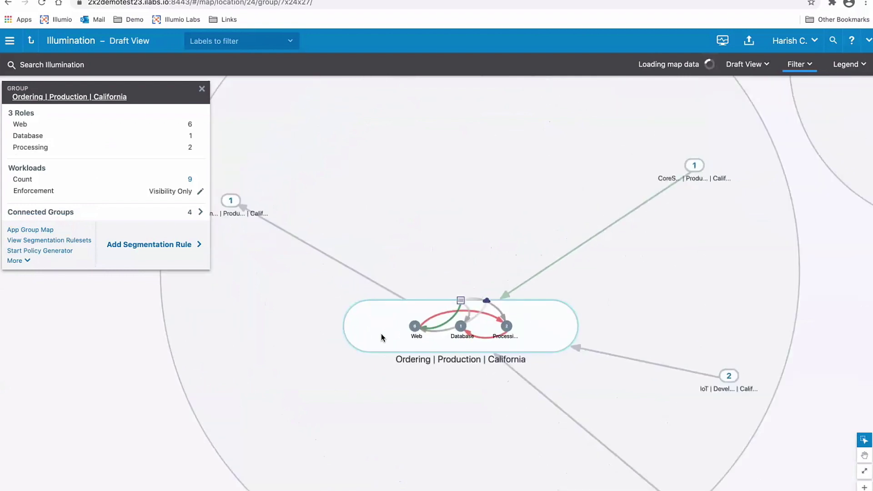
pyautogui.scroll(1, 382, 338)
pyautogui.scroll(1, 382, 338)
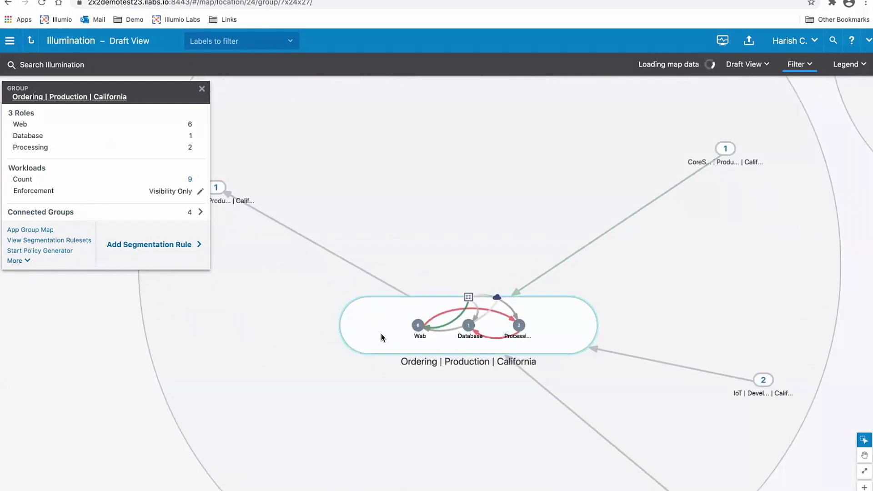
pyautogui.scroll(1, 382, 338)
pyautogui.scroll(1, 383, 338)
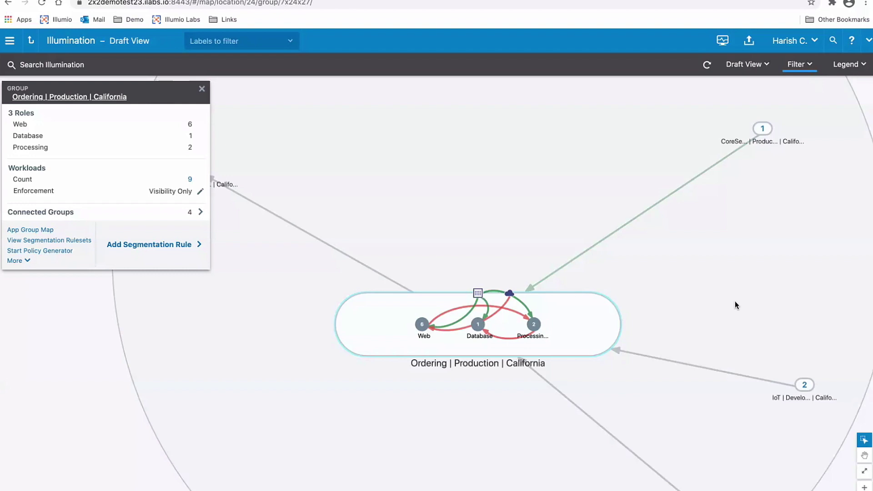
# Set the color mode in the user profile to Color vision deficiency and save the profile
pyautogui.click(792, 42)
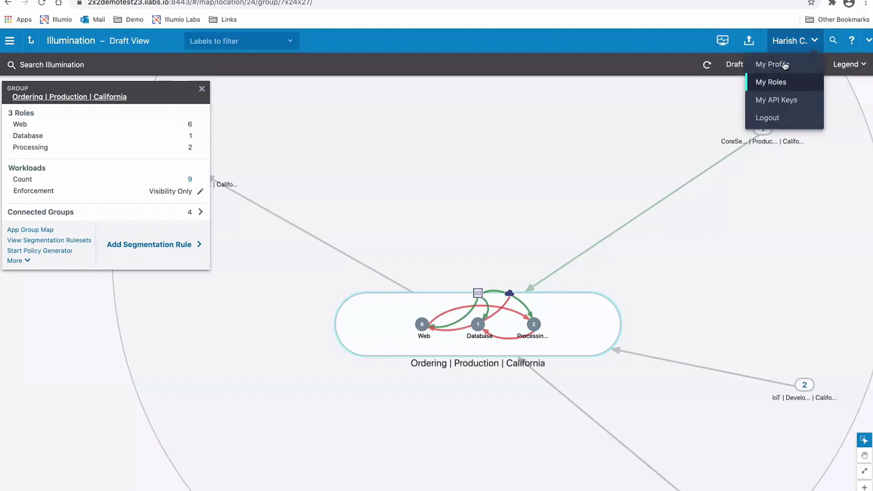
pyautogui.click(782, 65)
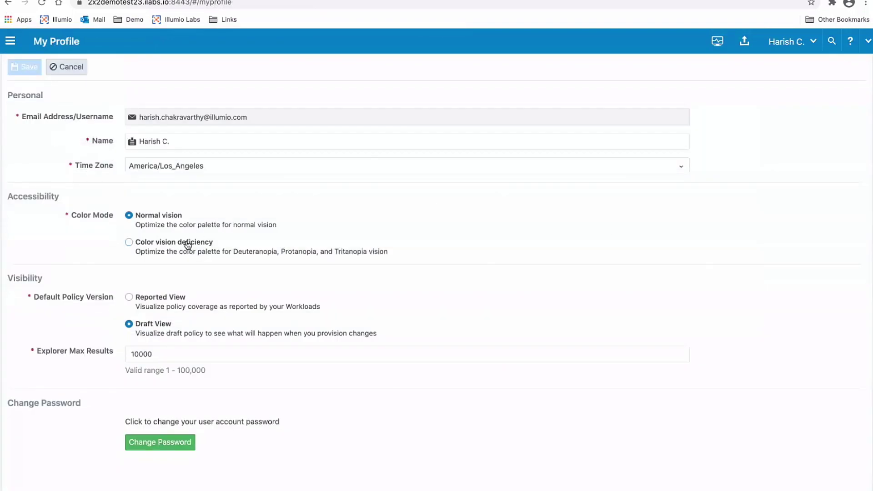
pyautogui.click(188, 245)
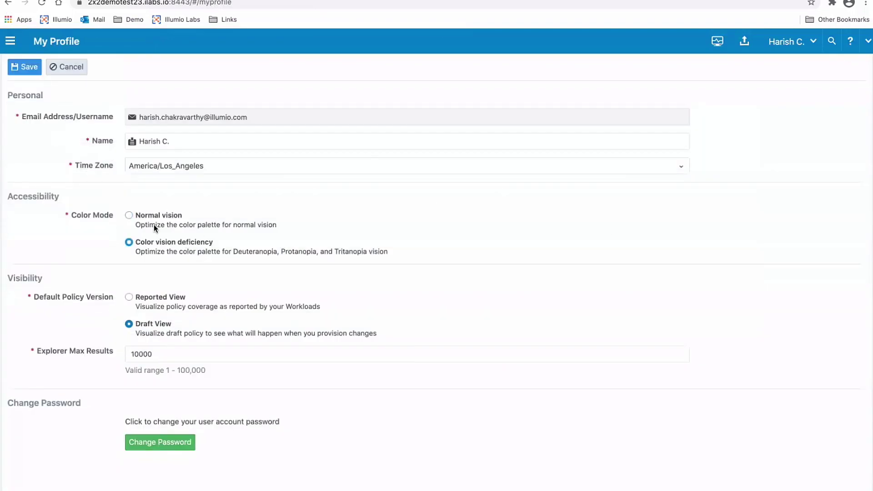
pyautogui.click(24, 67)
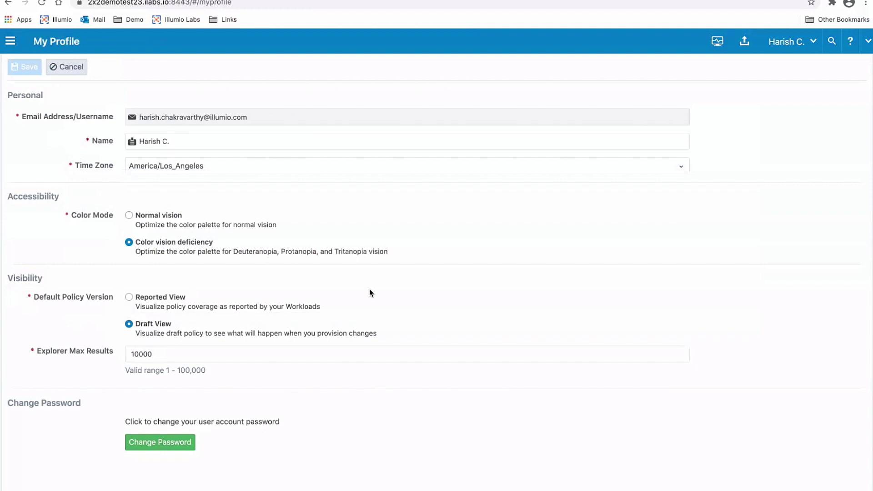
# Return to the Illumination map and examine the recolored traffic links inside the Ordering | Production | California group
pyautogui.click(12, 47)
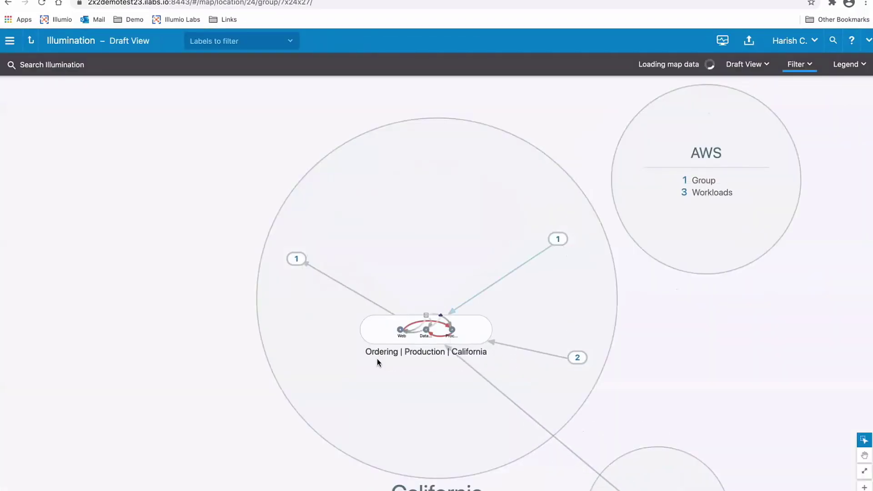
pyautogui.scroll(2, 384, 337)
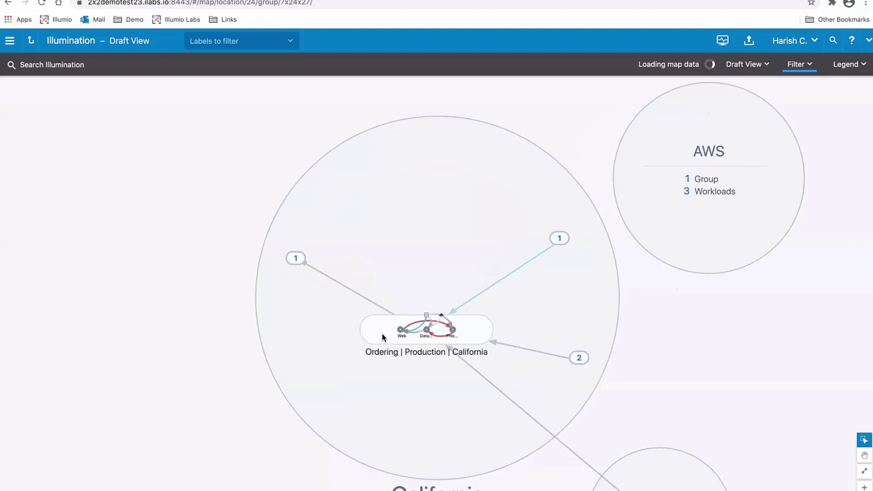
pyautogui.scroll(2, 382, 336)
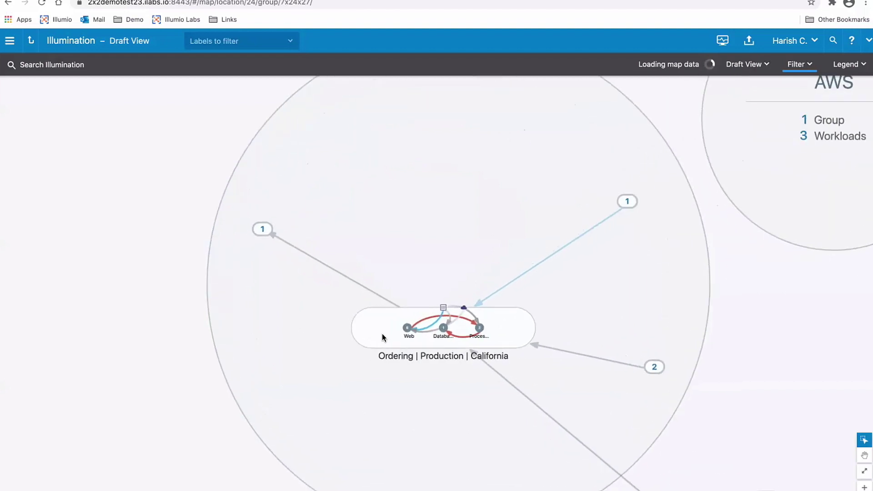
pyautogui.scroll(1, 382, 336)
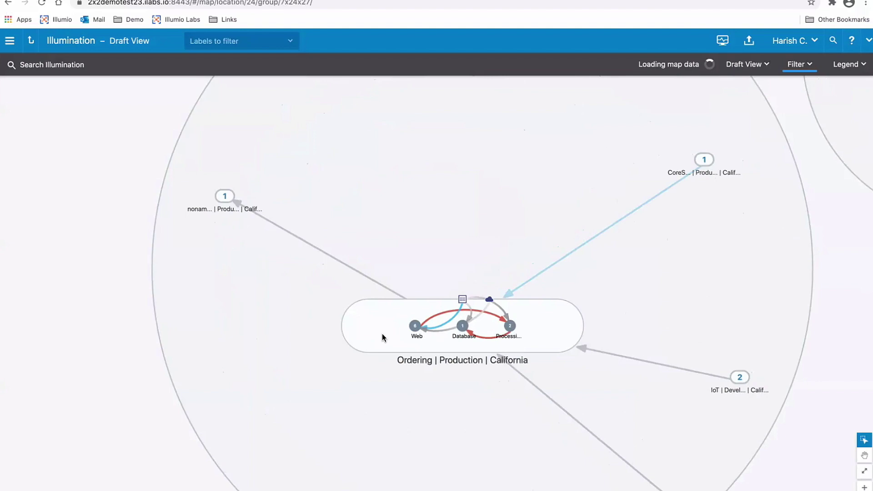
pyautogui.scroll(1, 382, 336)
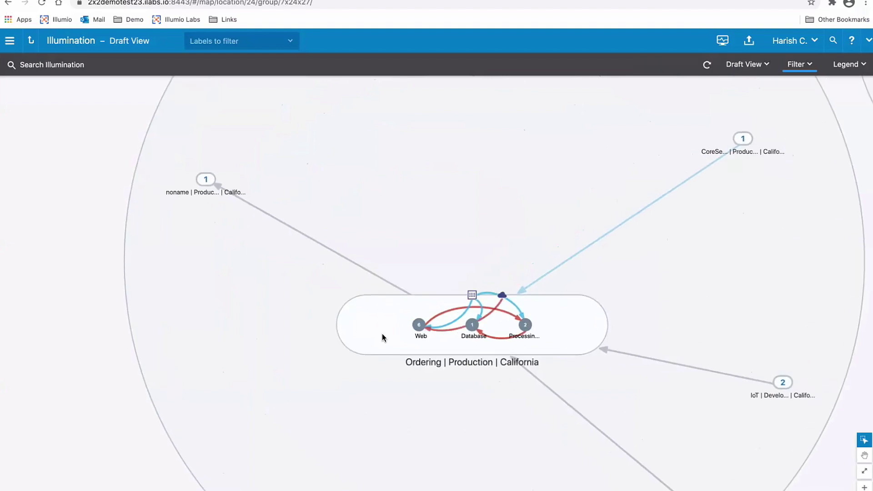
# Review the enforcement options for the Ordering | Production | California group's workloads without saving a change
pyautogui.click(382, 335)
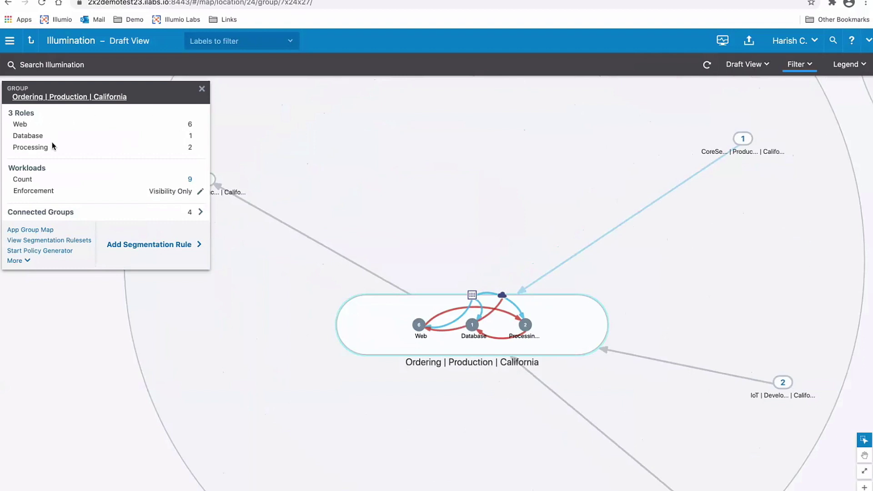
pyautogui.click(202, 189)
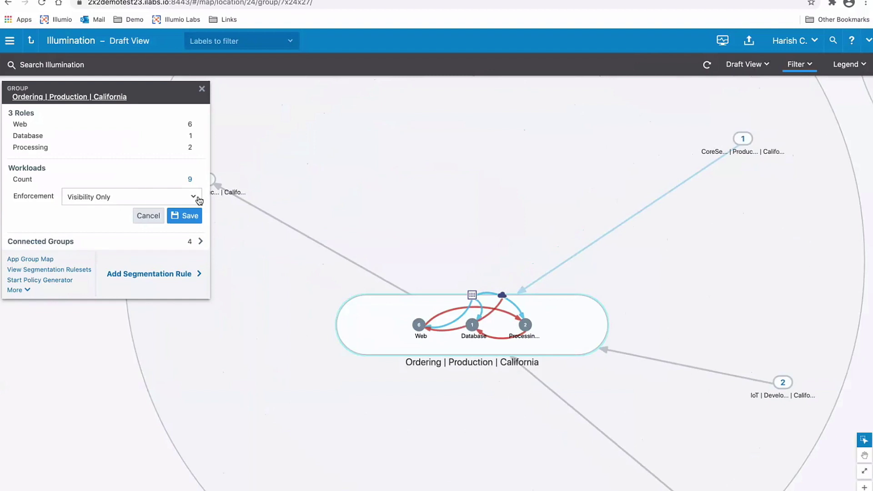
pyautogui.click(195, 197)
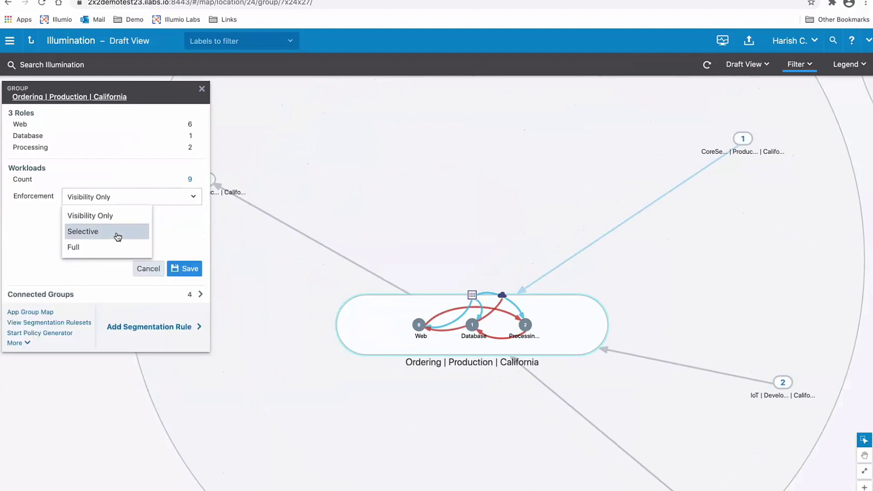
pyautogui.click(151, 270)
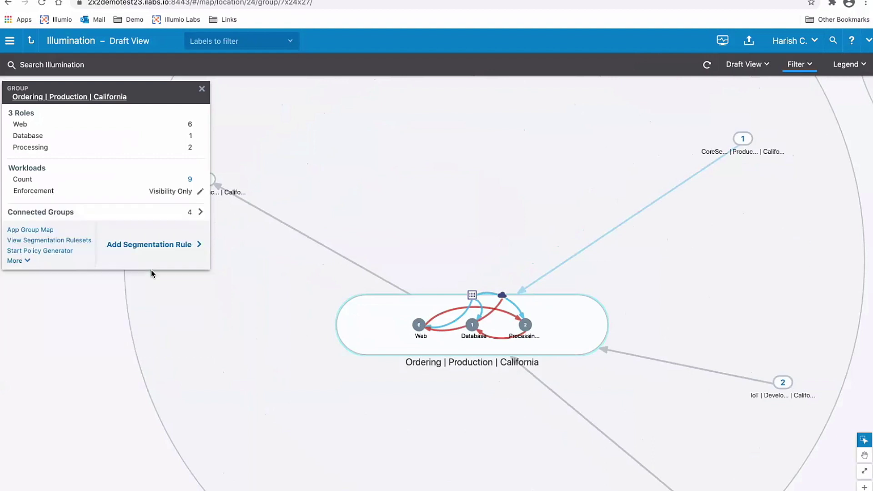
# View the list of groups connected to Ordering | Production | California, and open its App Group Map
pyautogui.click(201, 212)
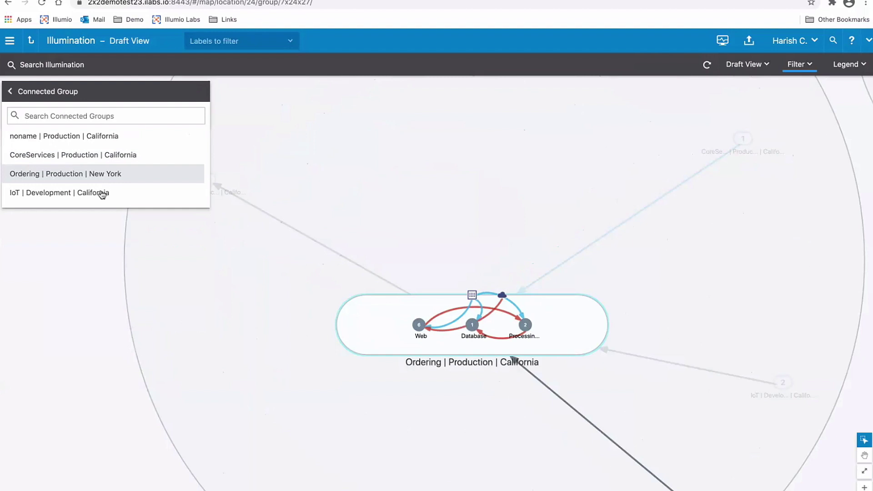
pyautogui.click(11, 92)
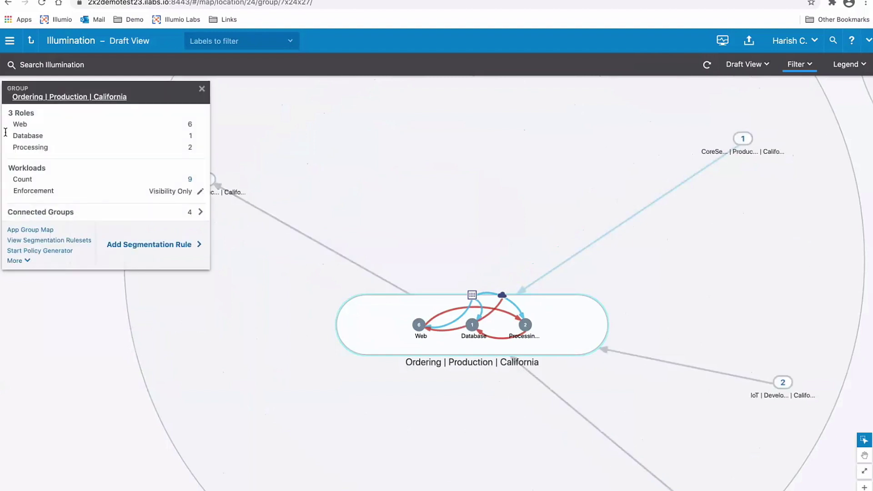
pyautogui.click(22, 231)
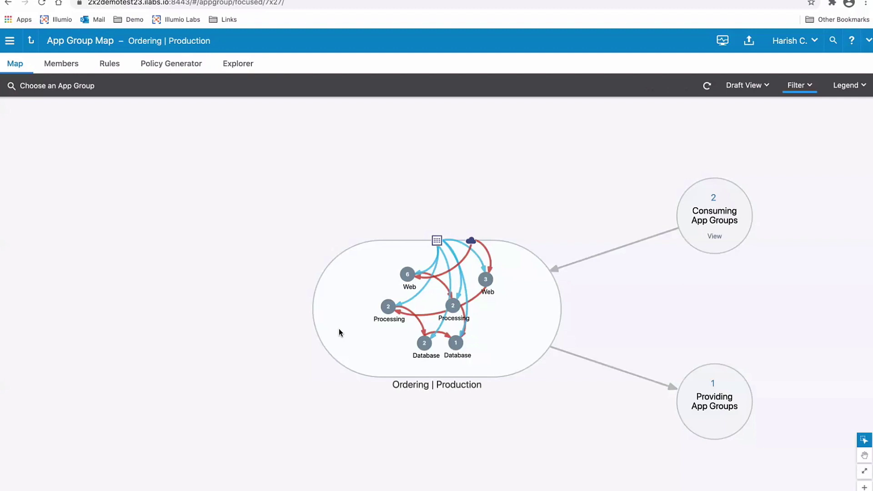
# Start intra-scope rules for the Ordering | Production app group in the Policy Generator and choose Role Level - Specified Services
pyautogui.click(171, 67)
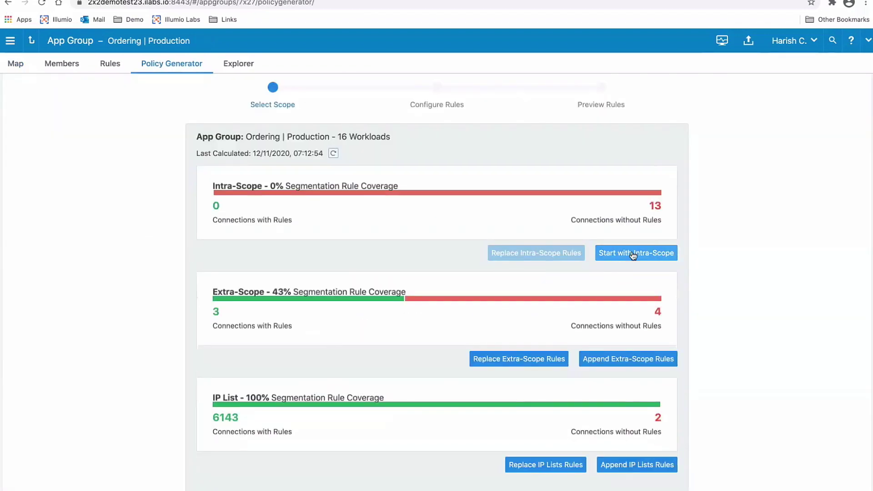
pyautogui.click(635, 254)
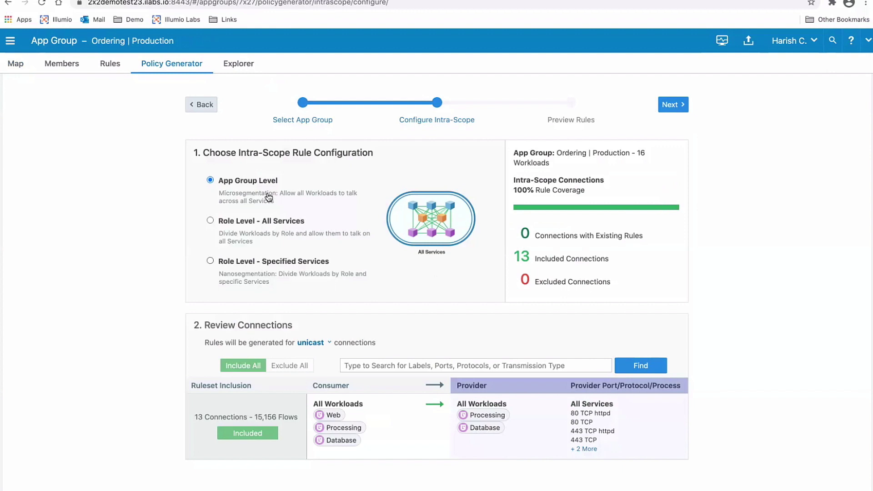
pyautogui.click(267, 223)
pyautogui.click(267, 262)
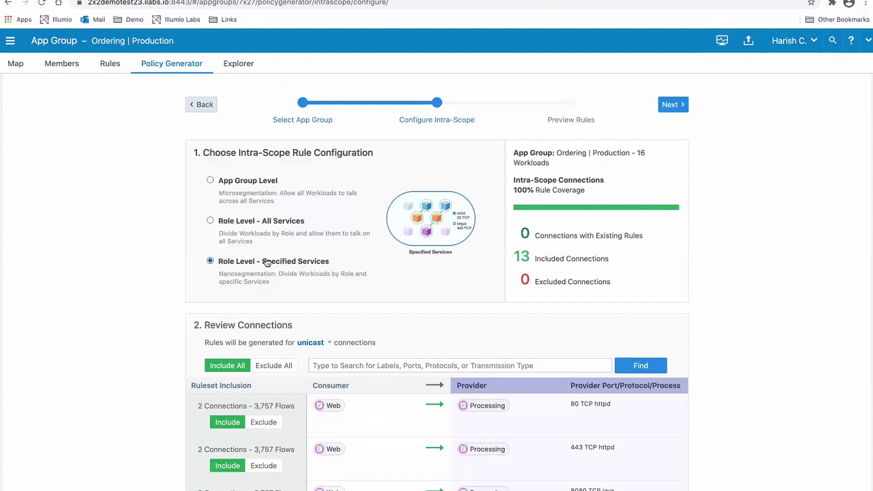
# Open the Explorer for the Ordering | Production app group and set its time range to Last Month
pyautogui.click(247, 71)
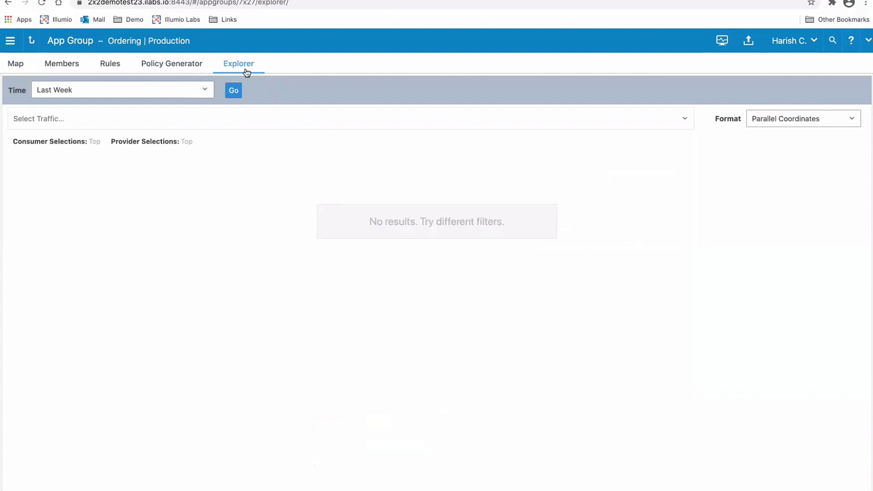
pyautogui.click(176, 89)
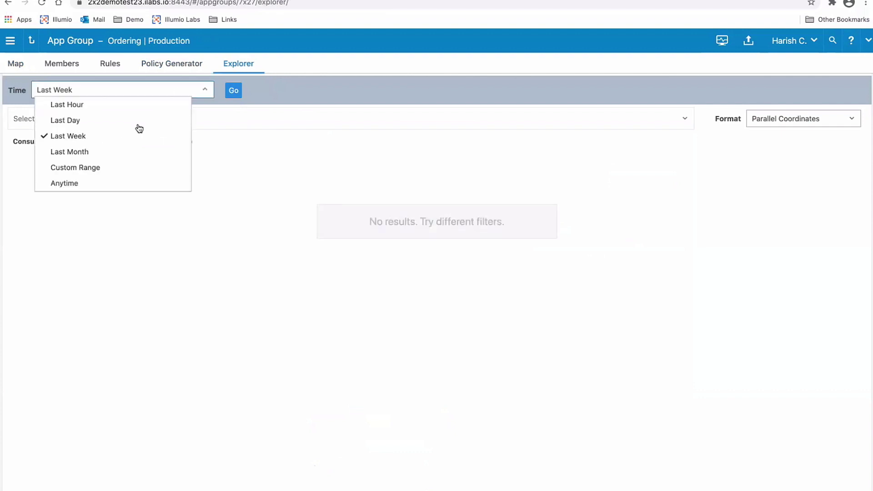
pyautogui.click(109, 152)
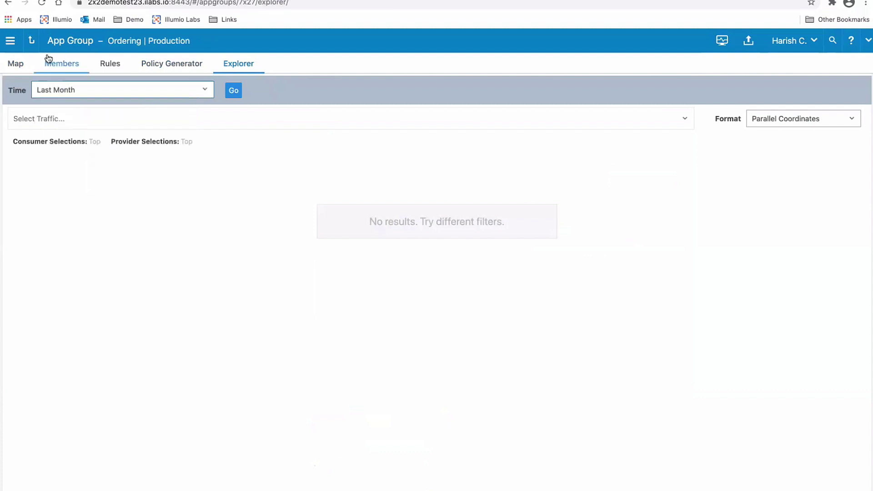
# Return to the Ordering | Production app group map, and open the overall list of app groups
pyautogui.click(16, 65)
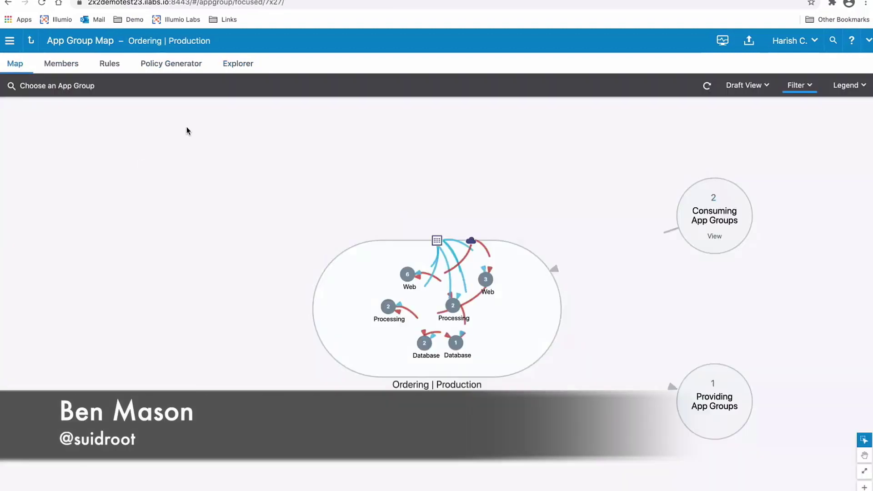
pyautogui.click(164, 64)
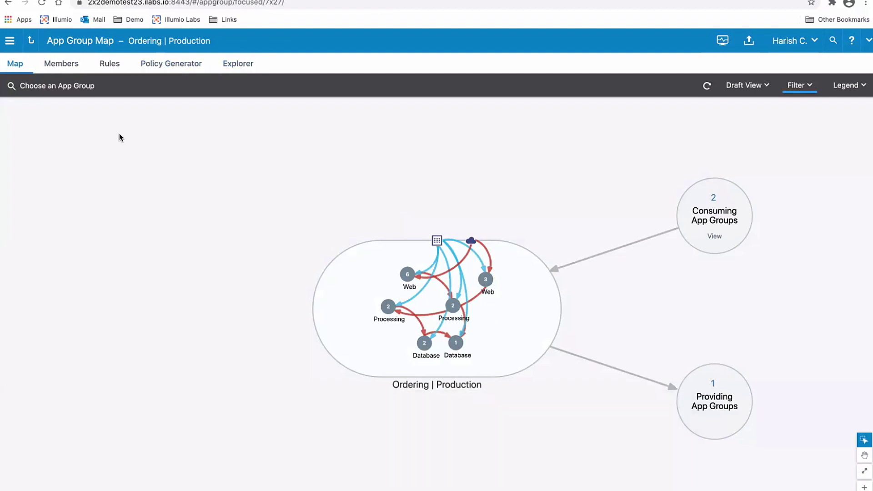
pyautogui.click(8, 45)
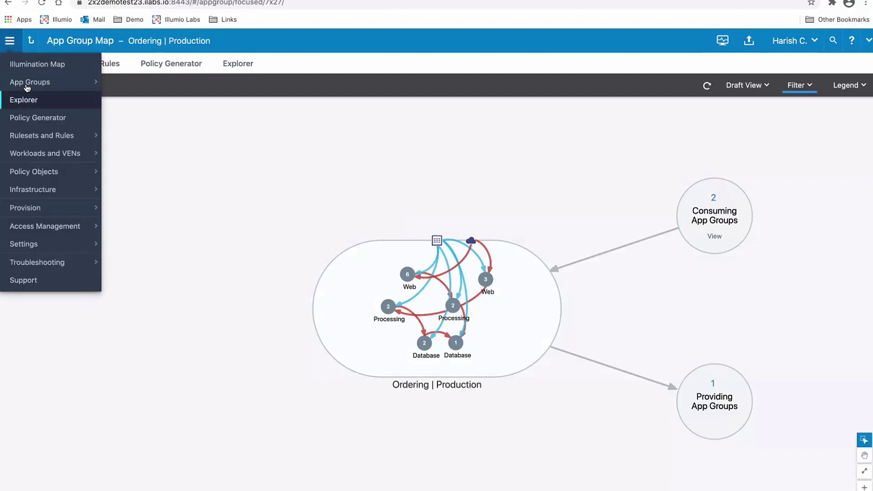
pyautogui.moveTo(46, 87)
pyautogui.click(140, 103)
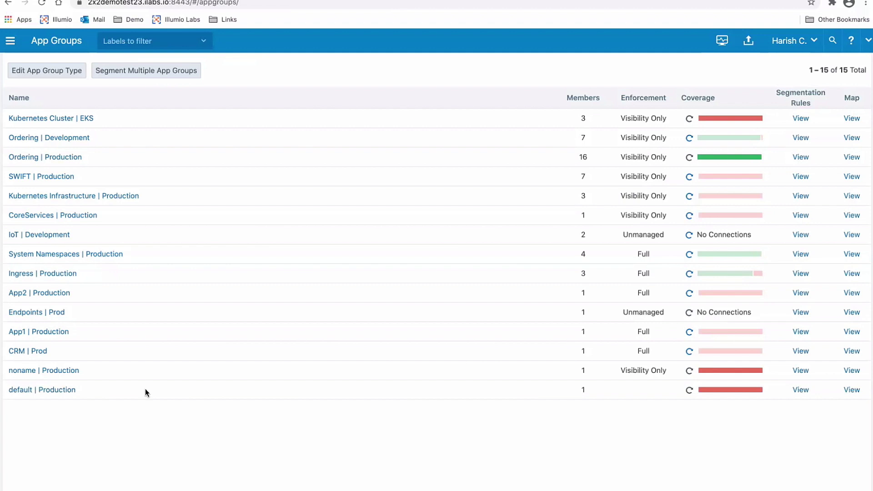
# Open the App Group Type settings from the list of app groups
pyautogui.click(59, 73)
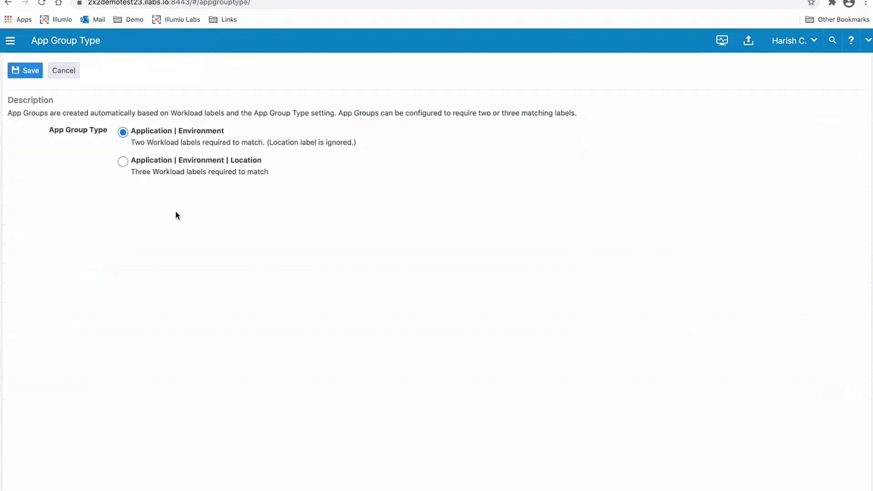
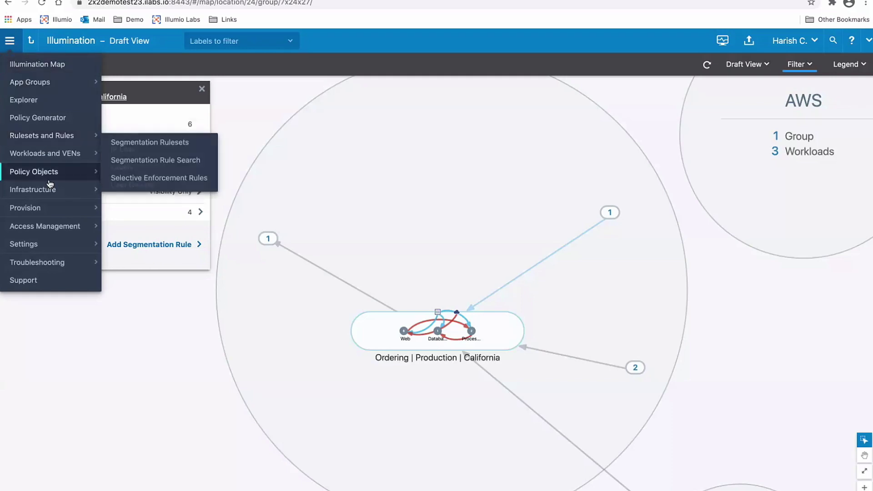
# Open the list of segmentation rulesets and view the scopes and rules of the DBA Access ruleset
pyautogui.moveTo(49, 144)
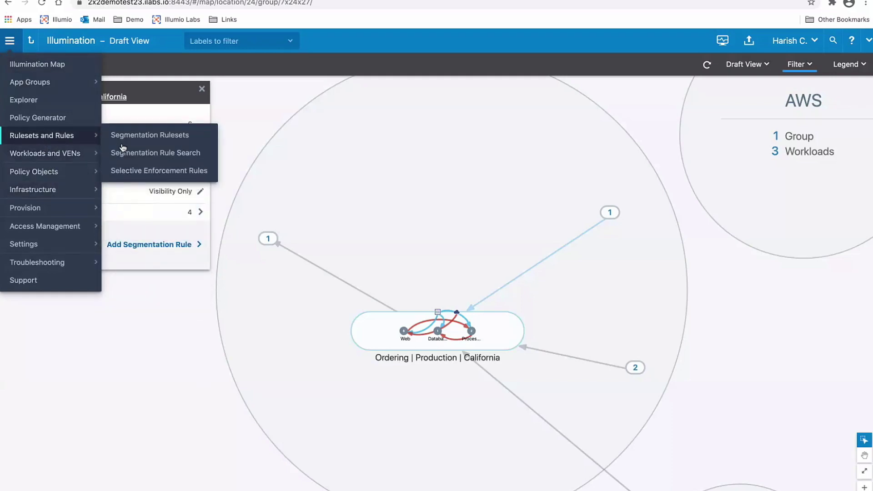
pyautogui.click(127, 145)
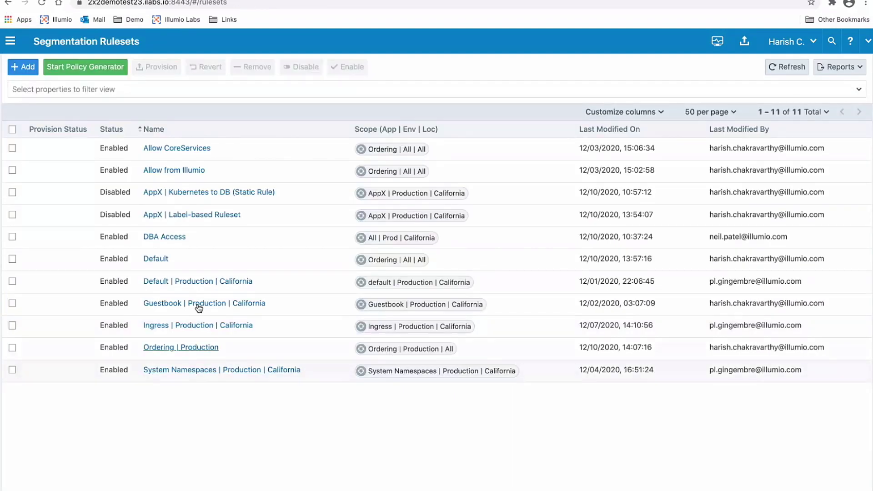
pyautogui.click(161, 237)
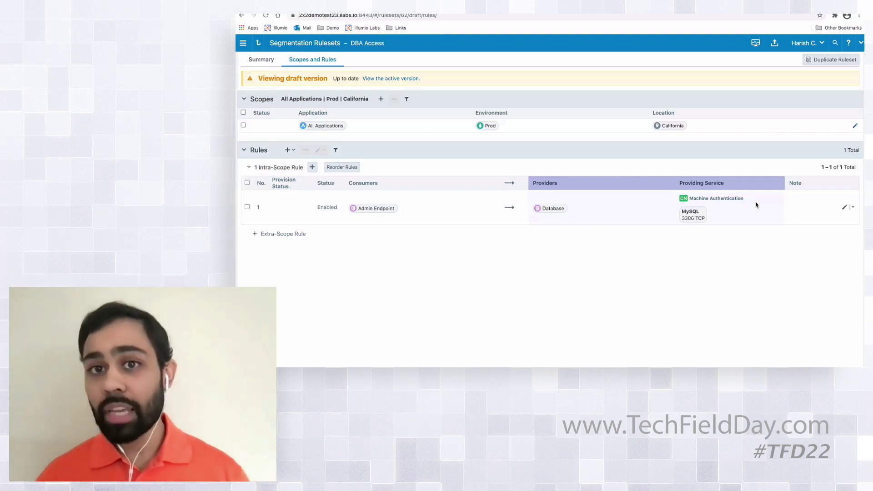
# Switch to the PowerShell windows of TFD-ENDPOINT1 and TFD-ENDPOINT2 and rerun the previous Group Policy result command in each
pyautogui.hotkey('ctrl', 'Right')
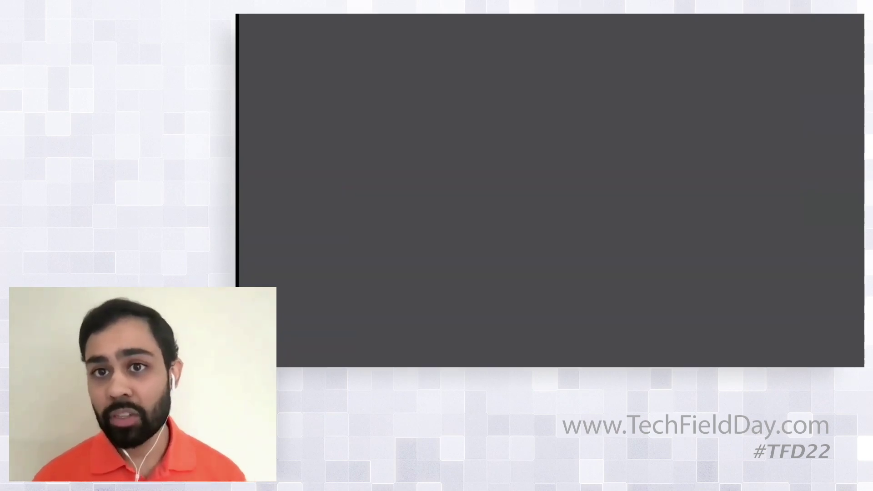
pyautogui.hotkey('ctrl', 'Right')
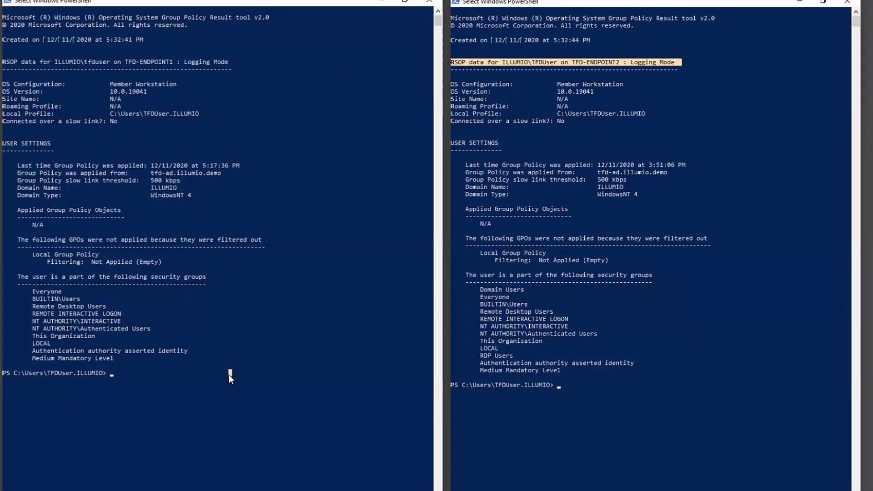
pyautogui.click(229, 375)
pyautogui.press('Up')
pyautogui.press('Return')
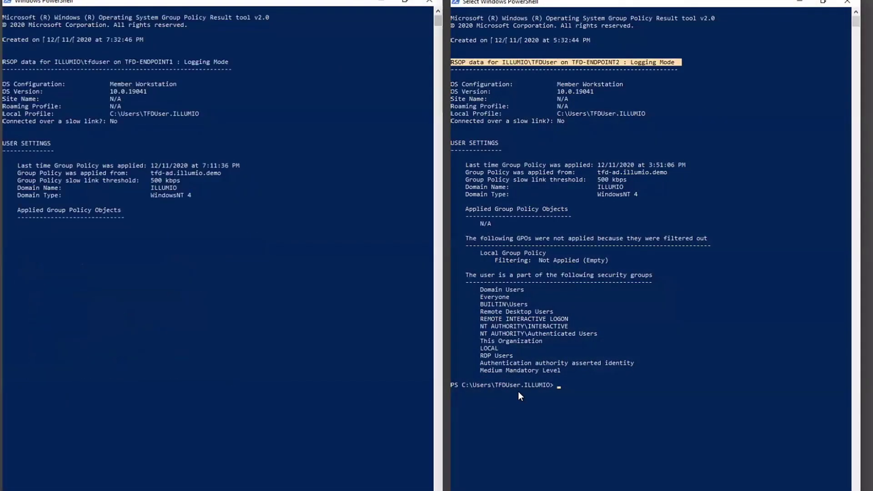
pyautogui.click(518, 391)
pyautogui.press('Up')
pyautogui.press('Return')
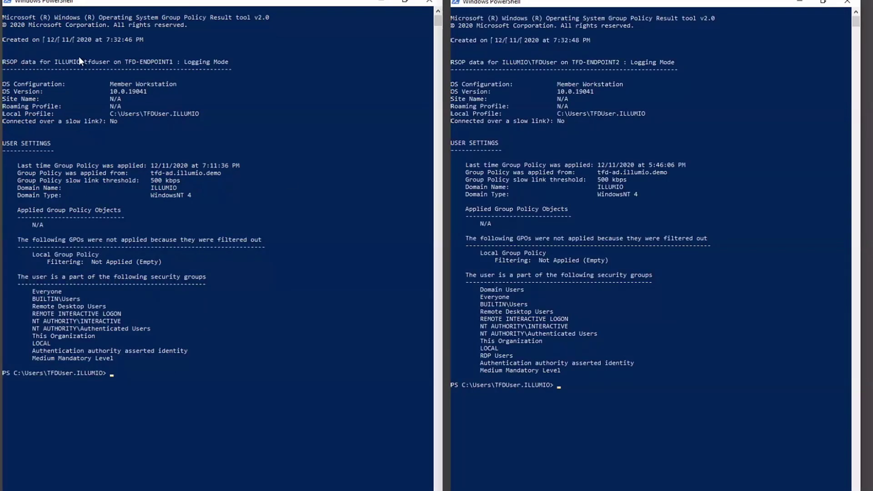
# Highlight the RSOP data line in each endpoint's PowerShell output, and minimize both PowerShell windows
pyautogui.moveTo(234, 62); pyautogui.dragTo(1, 62)
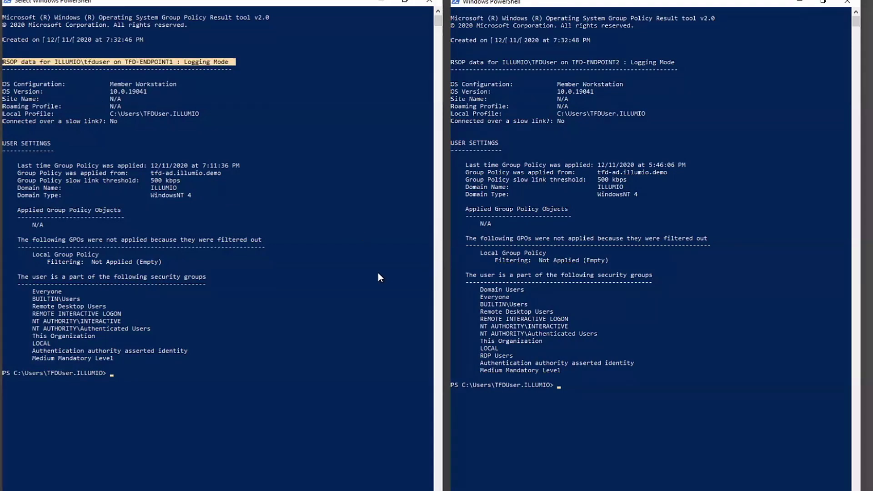
pyautogui.moveTo(679, 61); pyautogui.dragTo(447, 60)
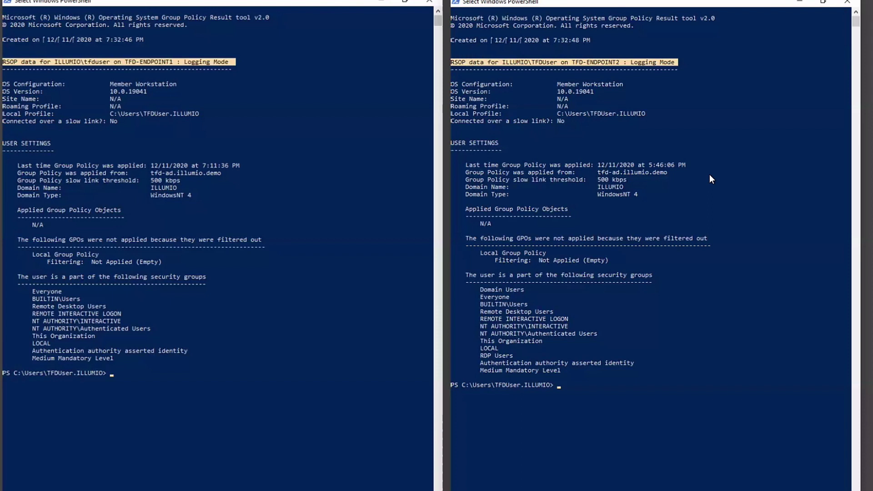
pyautogui.rightClick(720, 86)
pyautogui.click(800, 1)
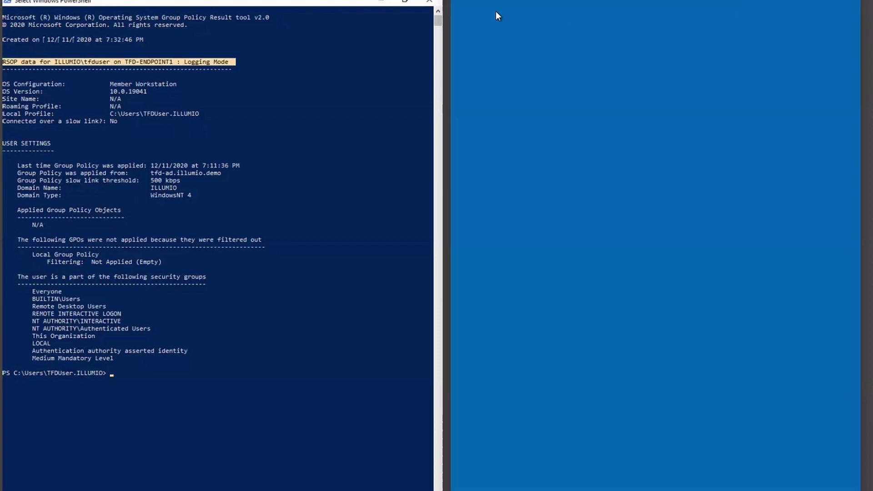
pyautogui.click(382, 2)
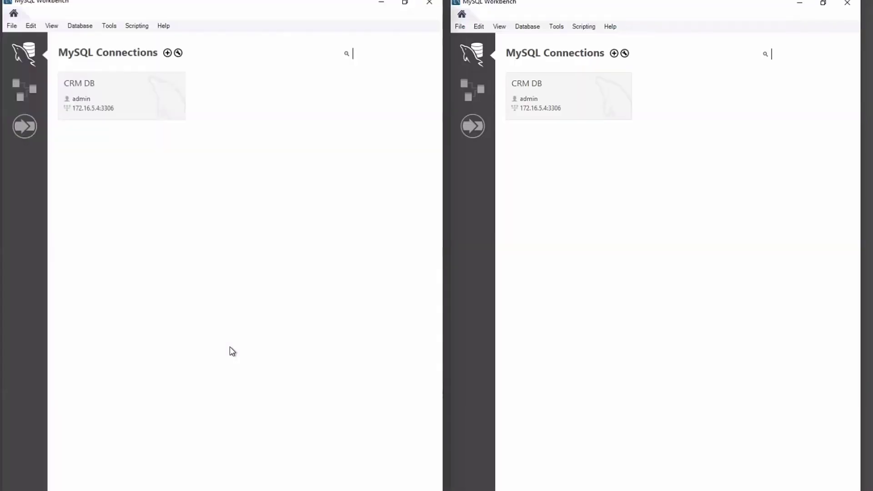
# Open the CRM DB connection in MySQL Workbench on both endpoints, and close the TFD-ENDPOINT1 window
pyautogui.click(560, 102)
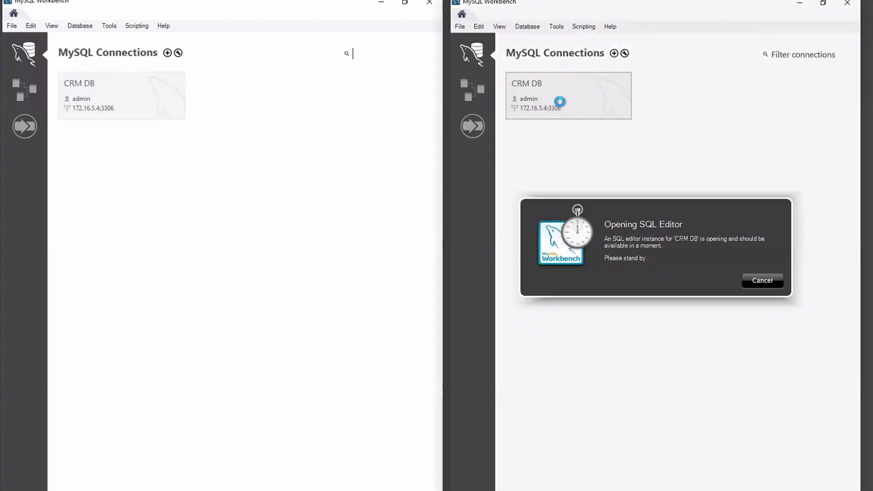
pyautogui.click(109, 95)
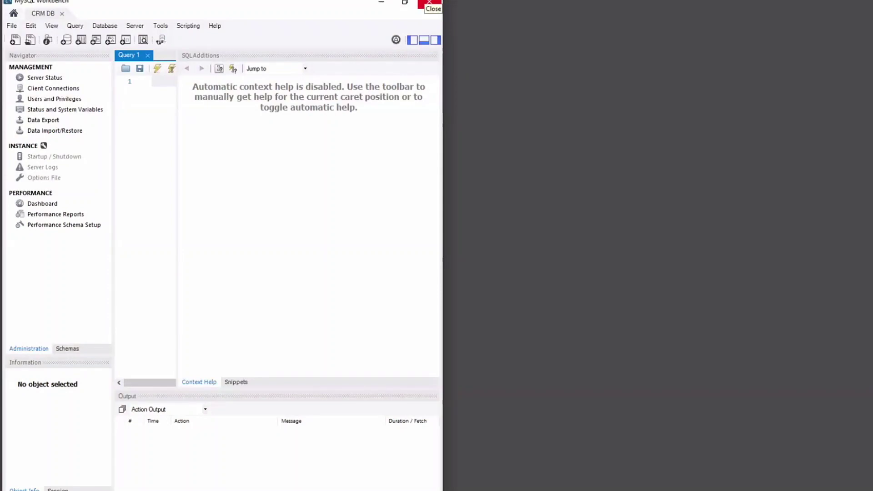
pyautogui.click(429, 4)
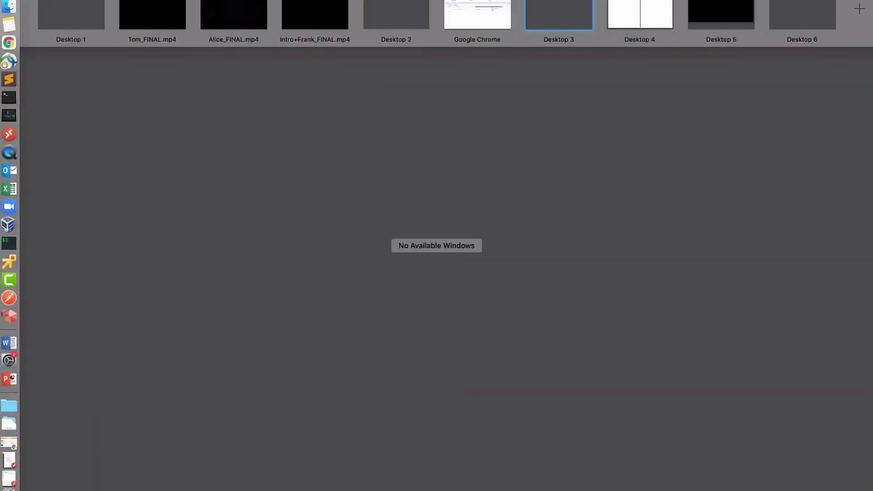